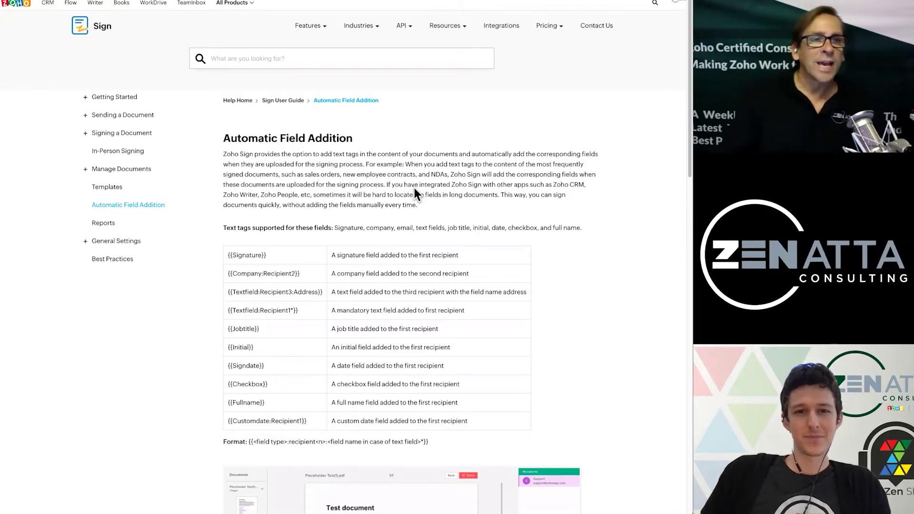
# - Review the supported text-tag table on the Zoho Sign help page
pyautogui.scroll(-1, 415, 187)
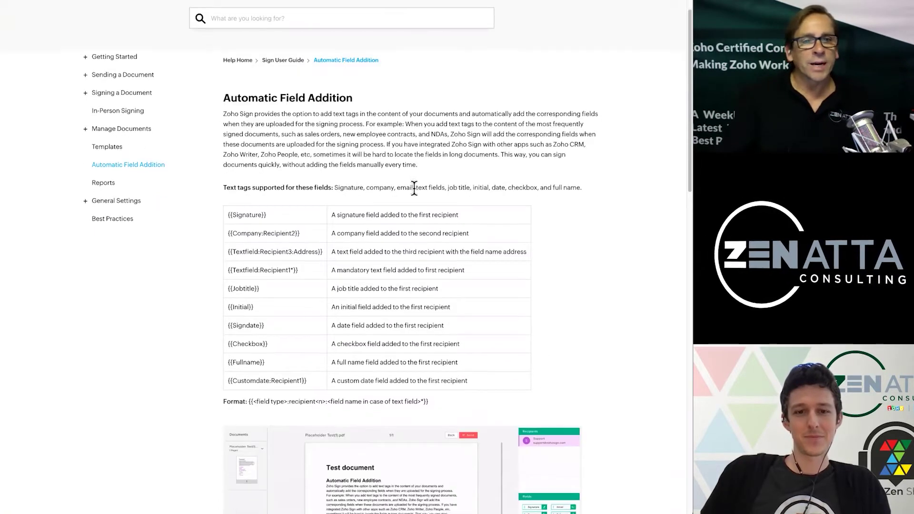
pyautogui.scroll(-2, 415, 188)
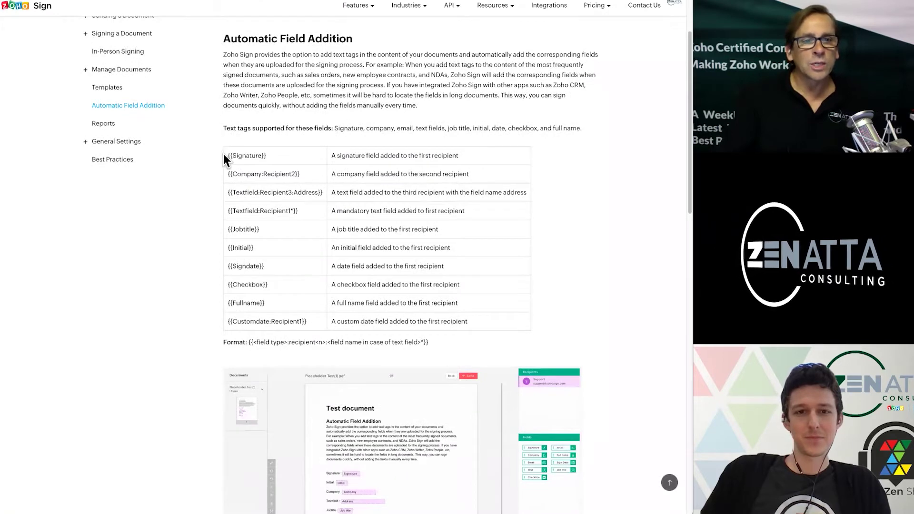
pyautogui.moveTo(224, 153); pyautogui.dragTo(524, 335)
pyautogui.click(589, 299)
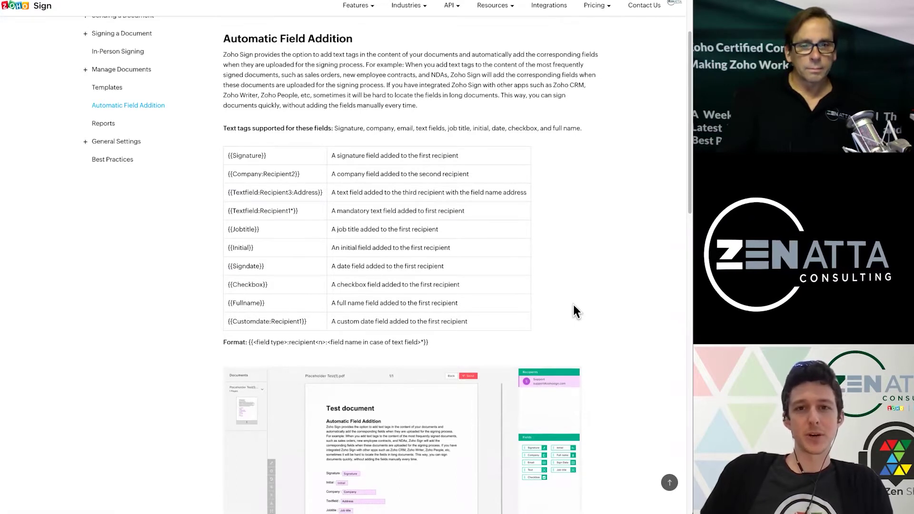
pyautogui.scroll(-3, 574, 305)
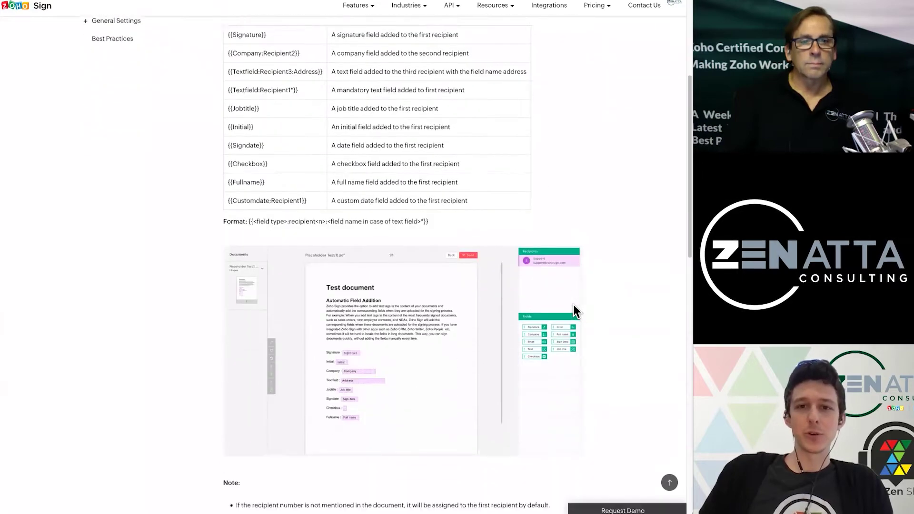
pyautogui.scroll(-5, 573, 304)
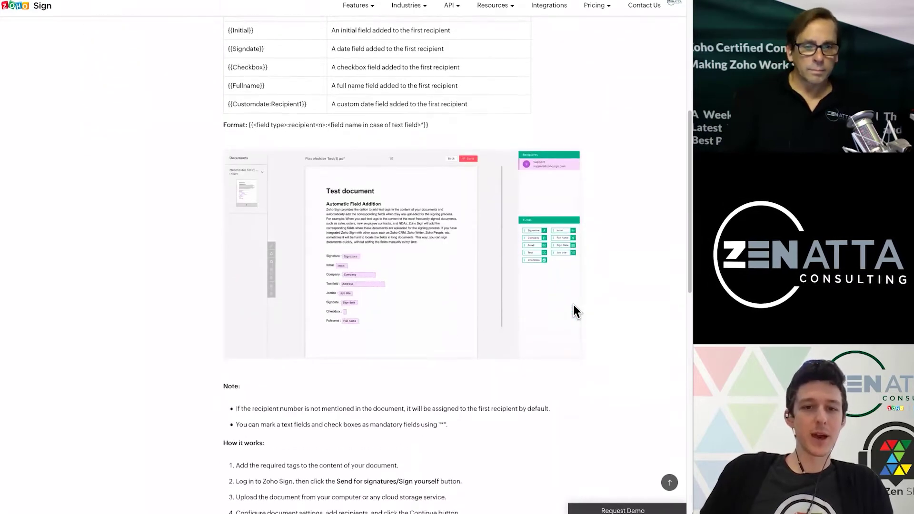
pyautogui.scroll(-2, 574, 307)
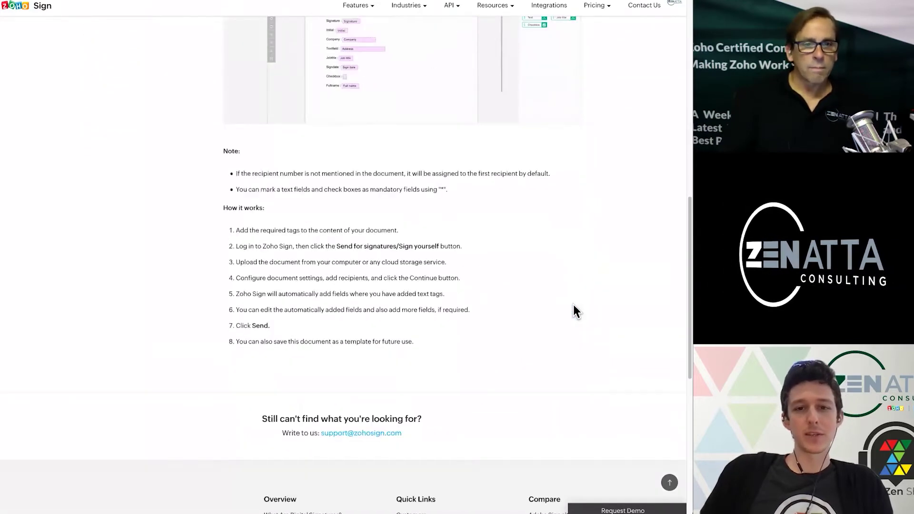
pyautogui.scroll(11, 574, 307)
pyautogui.scroll(1, 577, 312)
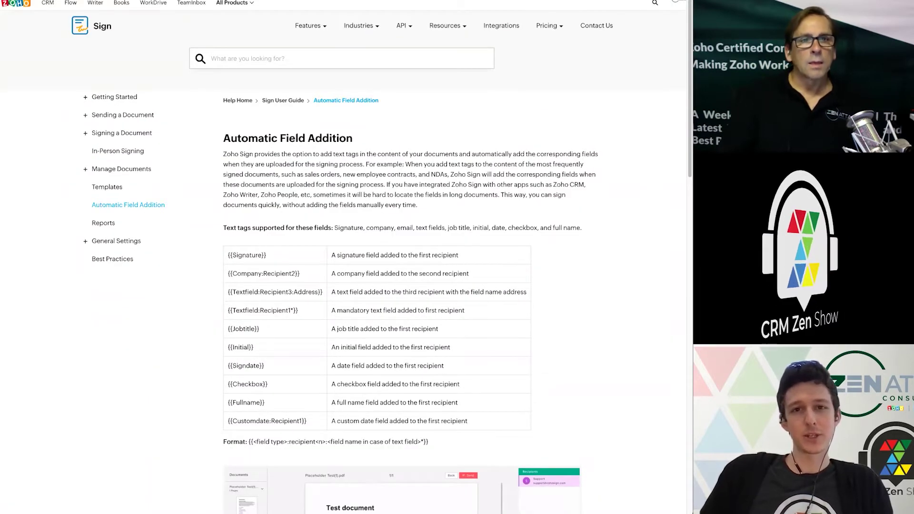
# - In Zoho CRM Setup, go to Templates > Mail Merge and open Contract.docx
pyautogui.hotkey('ctrl', 'Tab')
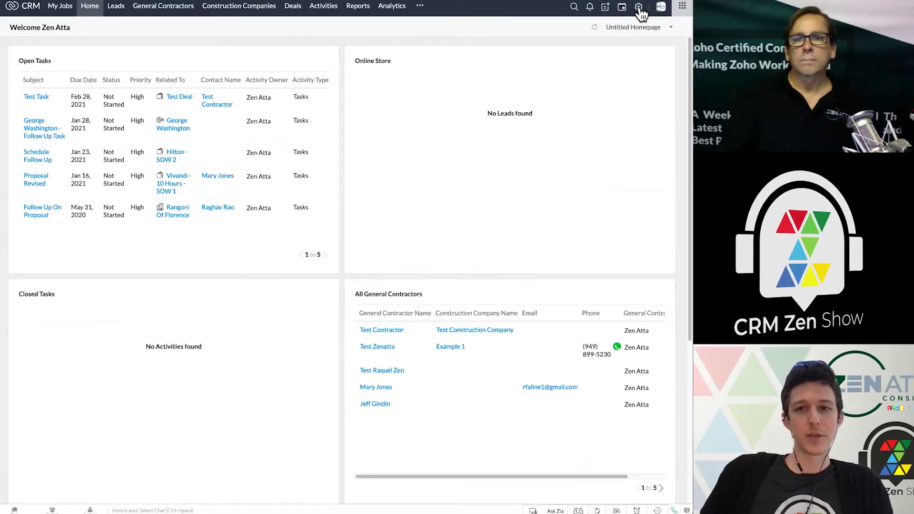
pyautogui.click(638, 7)
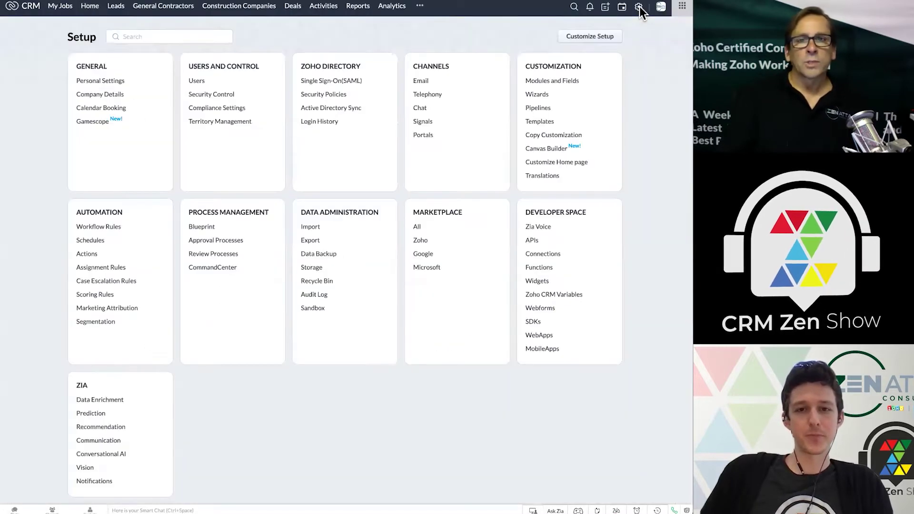
pyautogui.click(543, 121)
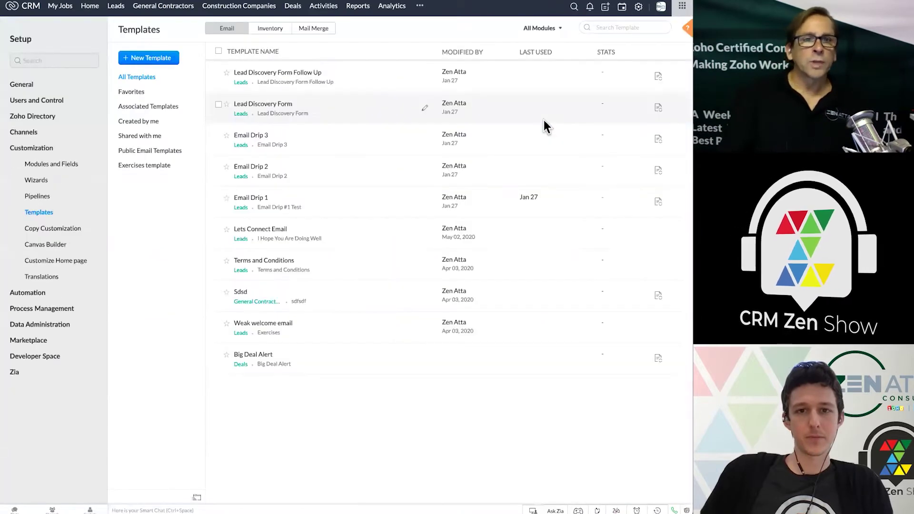
pyautogui.click(321, 30)
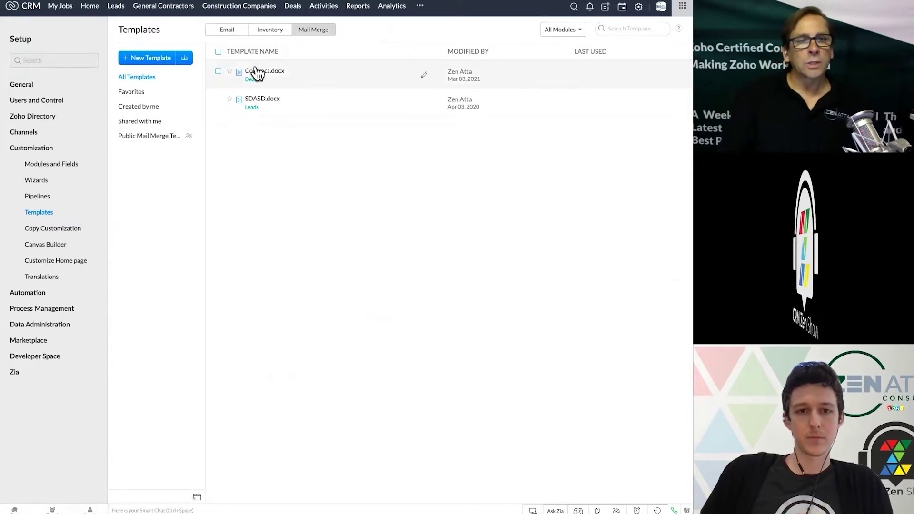
pyautogui.click(424, 75)
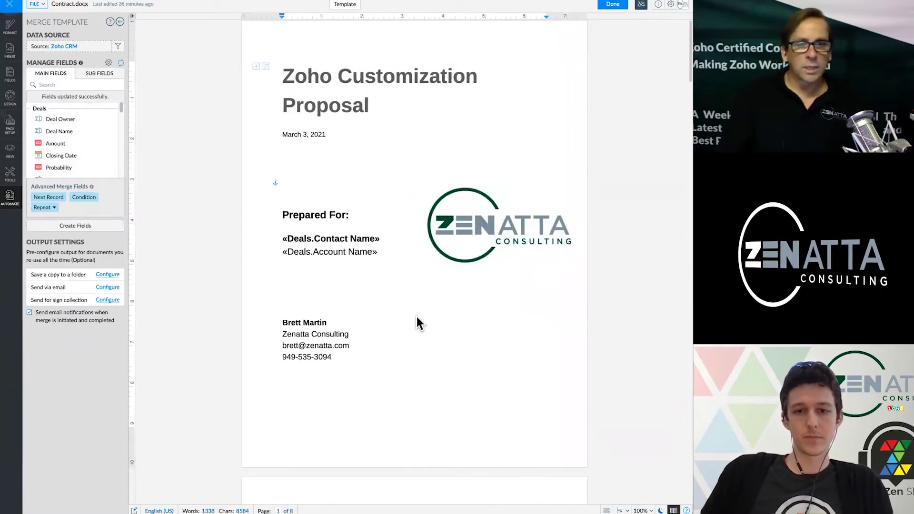
# - Scroll Contract.docx down to the Signatures block with {{Signature}} and {{Signdate}} tags
pyautogui.scroll(-20, 416, 316)
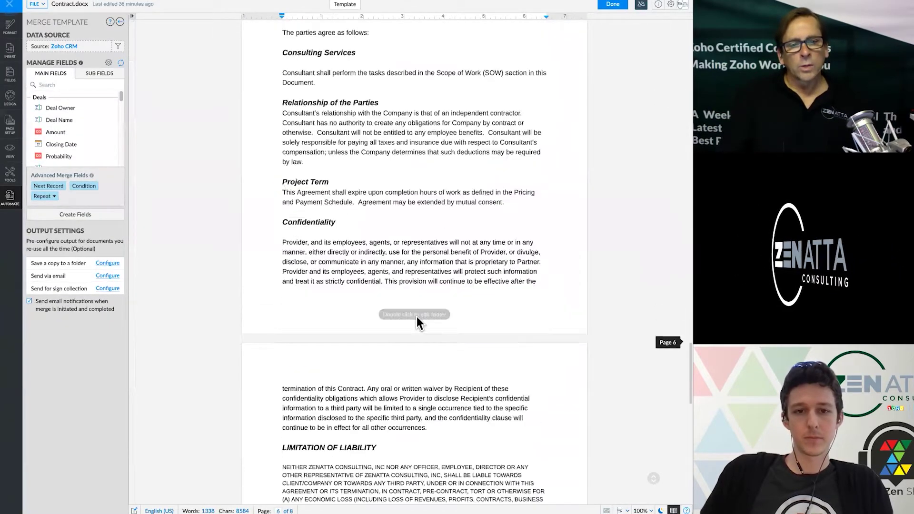
pyautogui.scroll(-13, 416, 316)
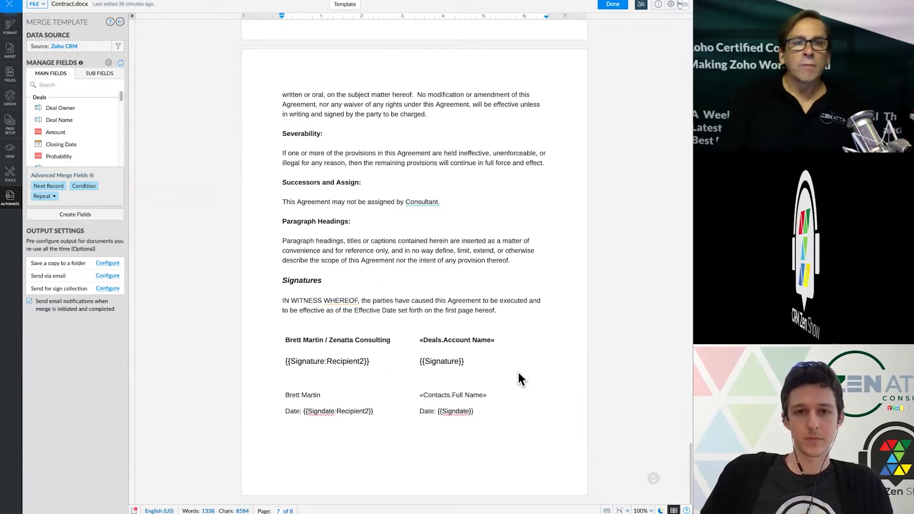
# - Check the Zoho Sign tag reference, then return to the CRM Mail Merge templates list
pyautogui.click(680, 3)
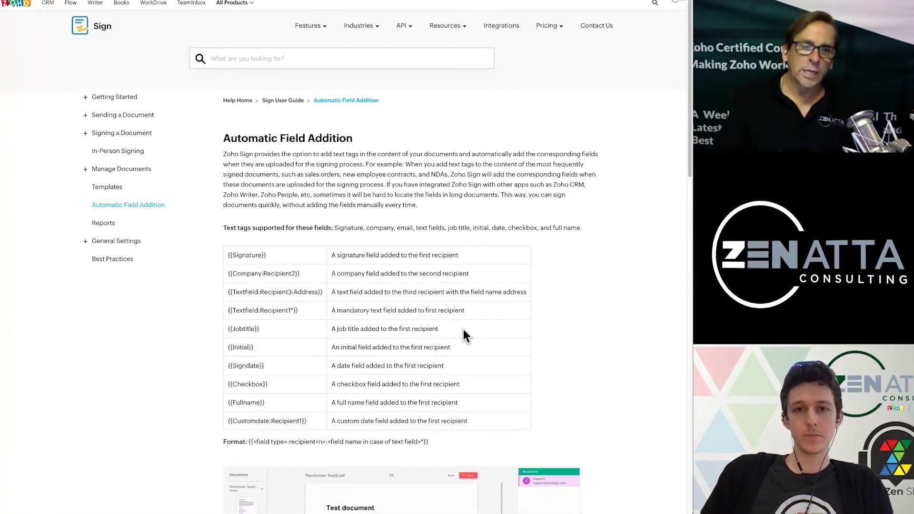
pyautogui.click(345, 5)
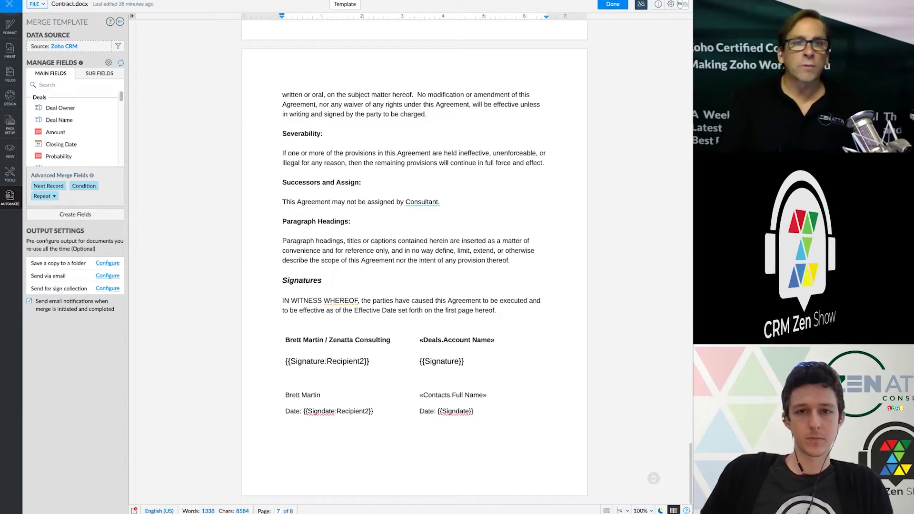
pyautogui.click(680, 5)
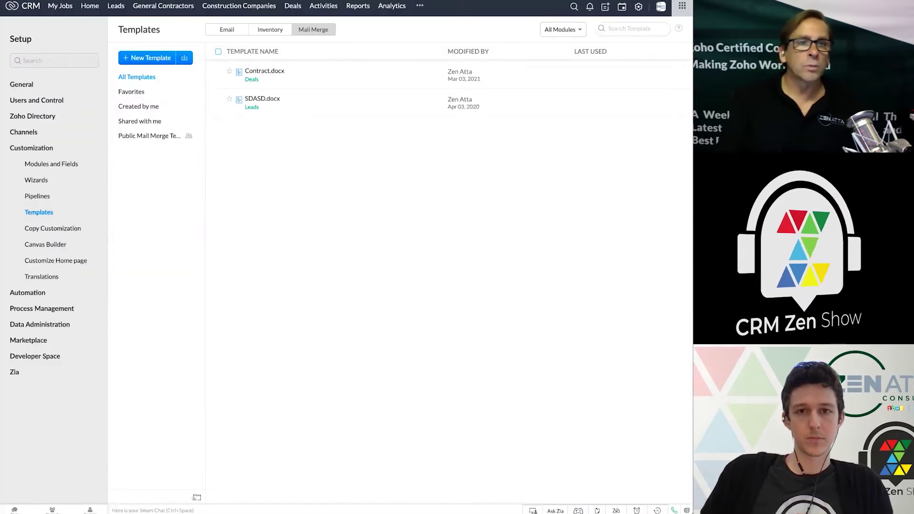
# - Mail-merge the Hilton - SOW 10 hours deal into the Contract.docx template
pyautogui.click(293, 7)
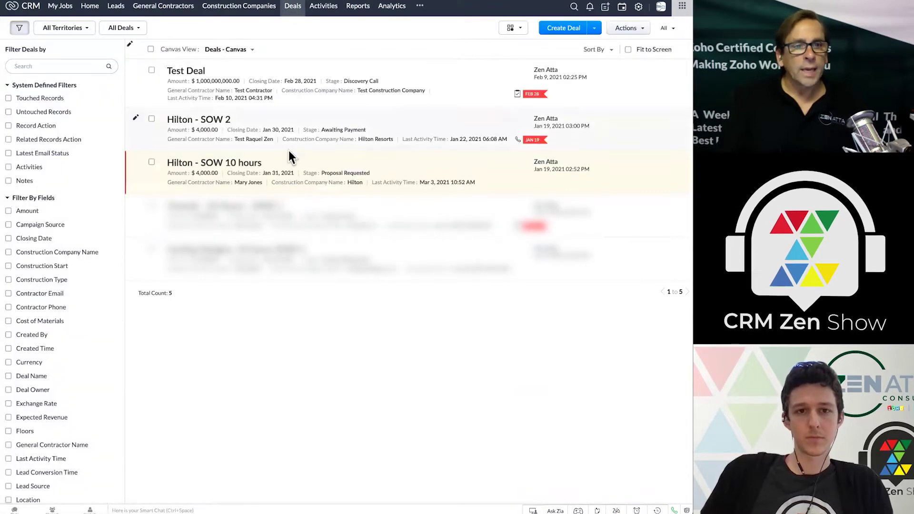
pyautogui.click(227, 168)
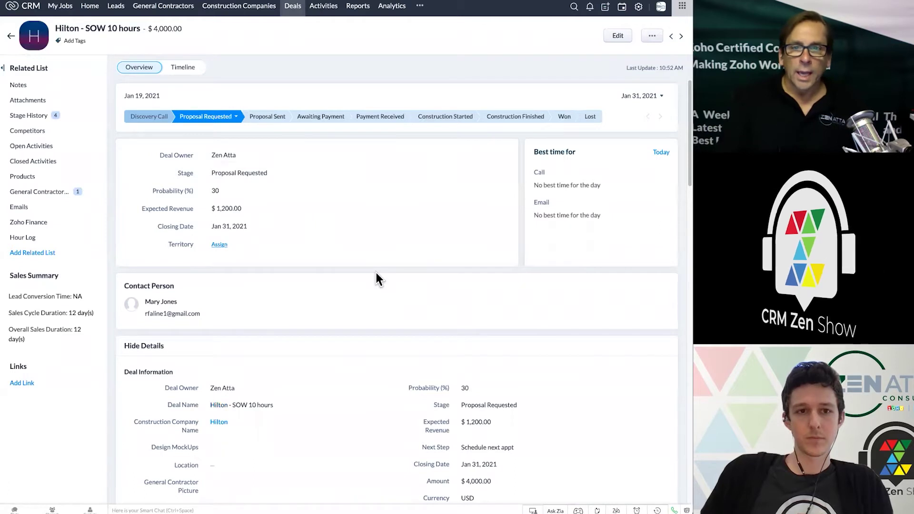
pyautogui.click(653, 37)
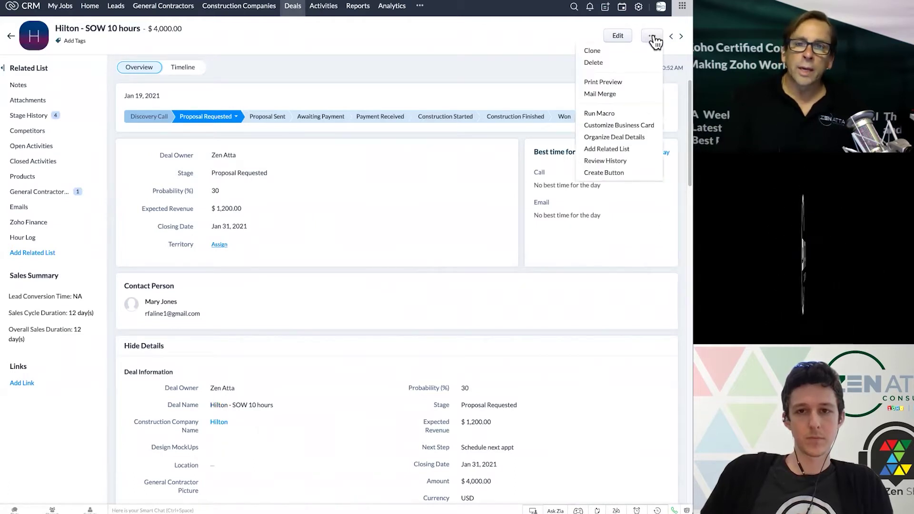
pyautogui.click(610, 94)
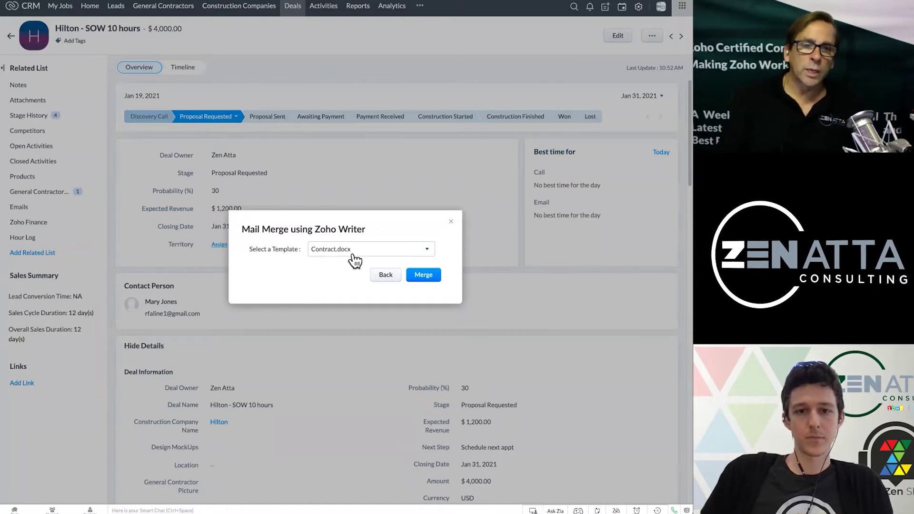
pyautogui.click(424, 276)
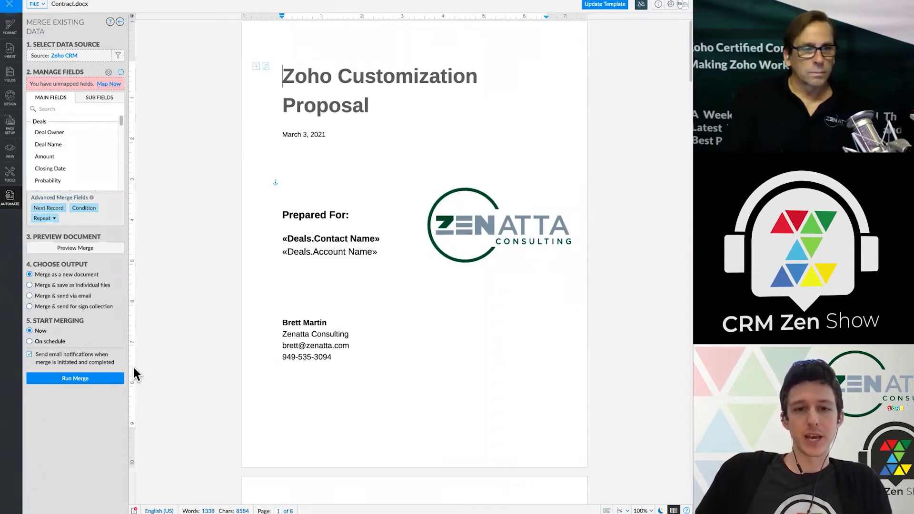
# - Review the merge pages to produce Contract_Merged with Hilton and the contact filled in
pyautogui.scroll(-15, 397, 392)
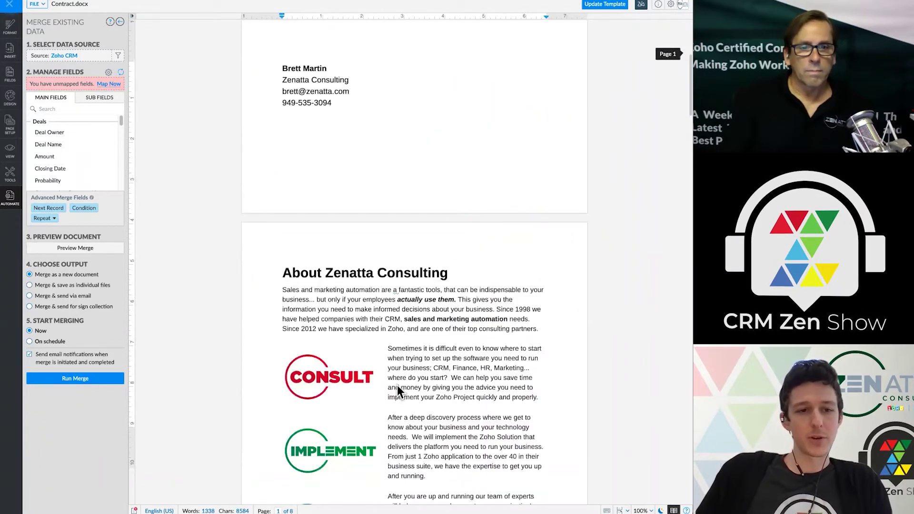
pyautogui.scroll(-12, 397, 391)
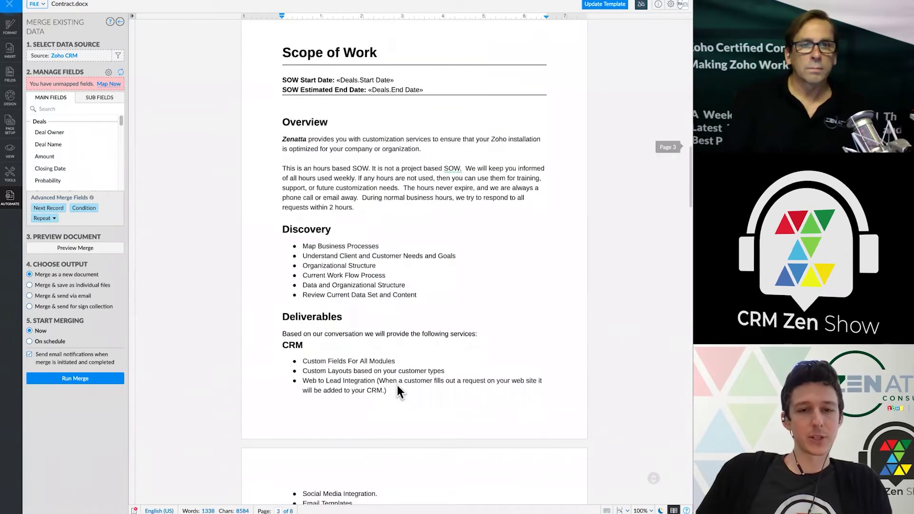
pyautogui.scroll(-9, 397, 391)
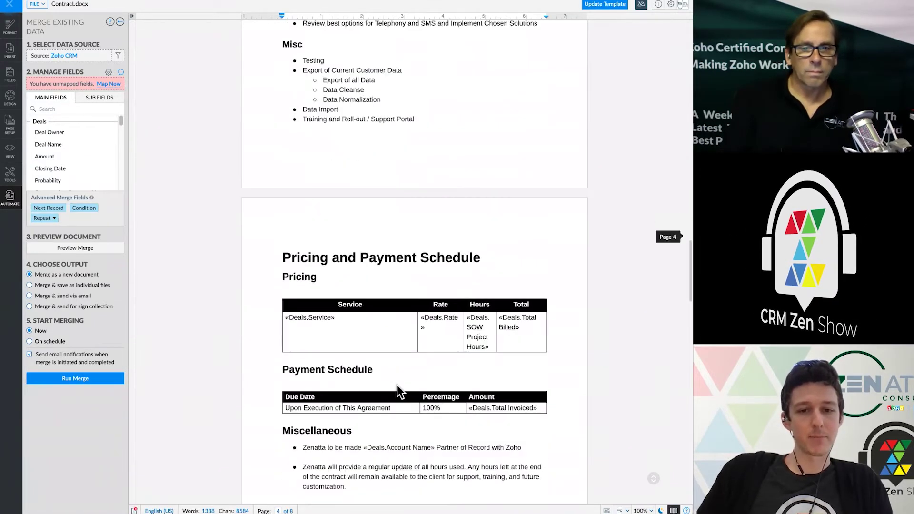
pyautogui.scroll(-9, 400, 392)
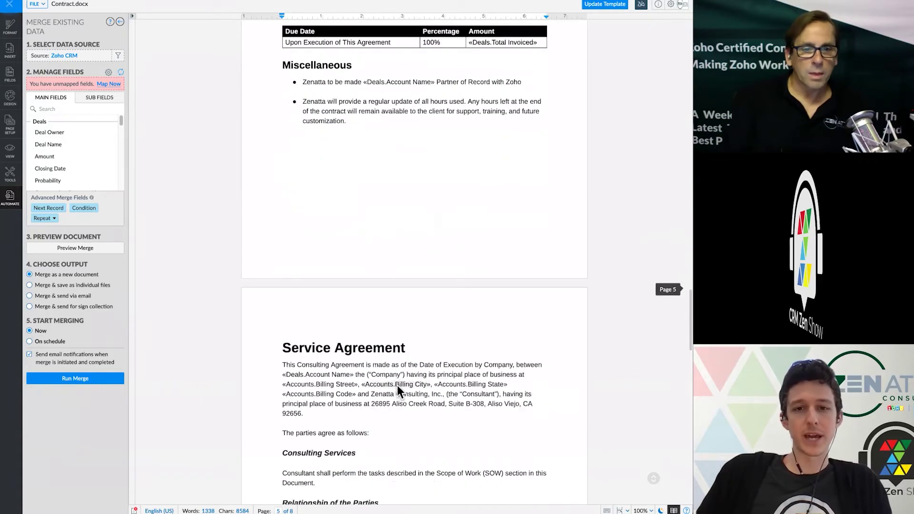
pyautogui.scroll(20, 397, 384)
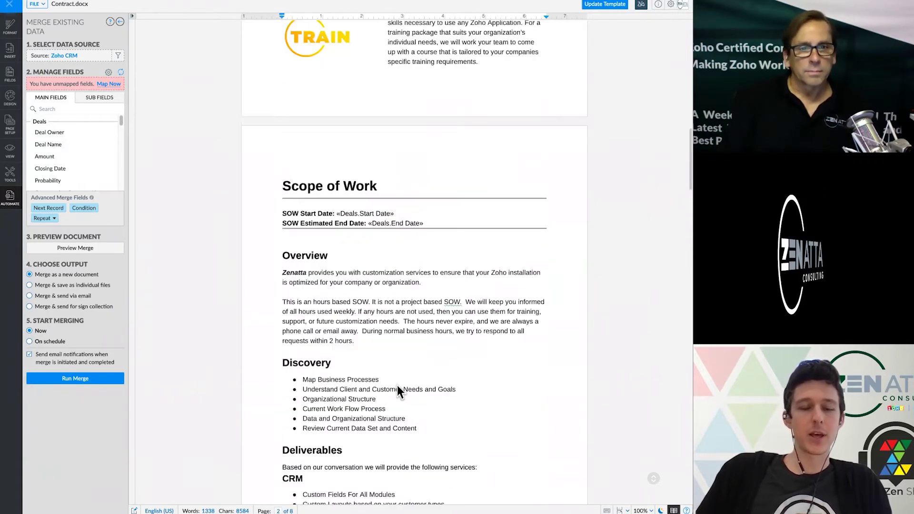
pyautogui.scroll(2, 397, 385)
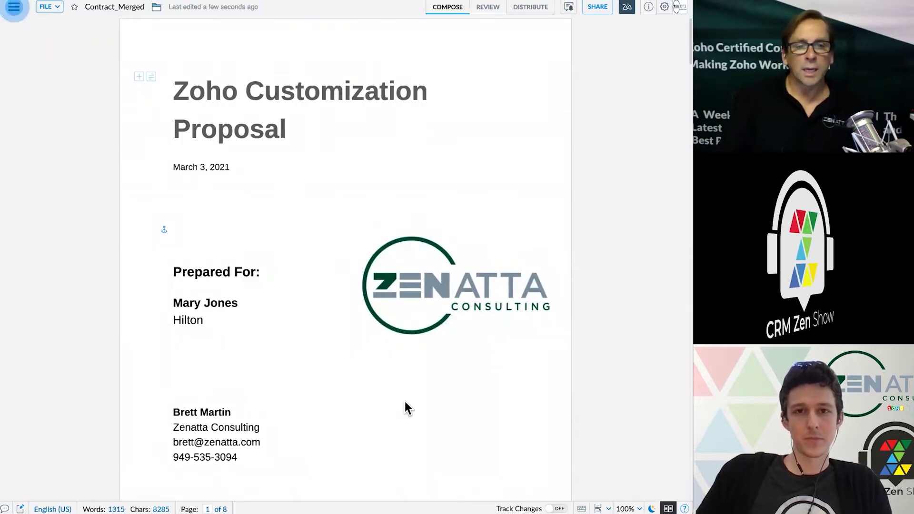
# - Scroll to page 8 showing Hilton, the contact, and the {{Signature}} and {{Signdate}} tags
pyautogui.scroll(-20, 404, 402)
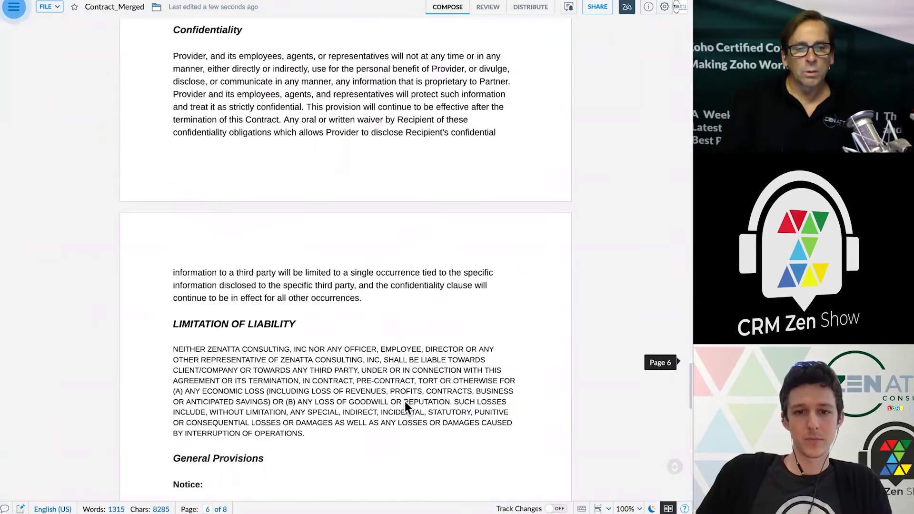
pyautogui.scroll(-10, 404, 402)
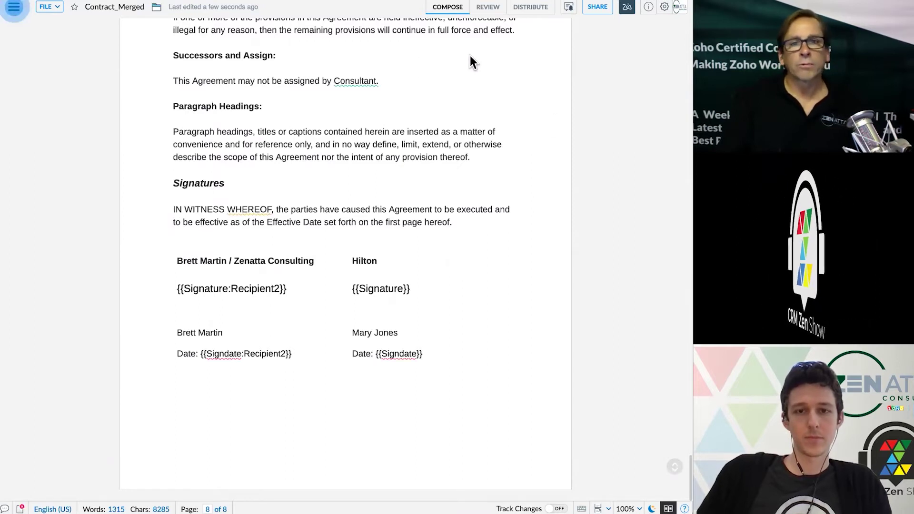
# - Upload Contract_Merged to Zoho Sign via Distribute > Sign services and continue there
pyautogui.click(541, 12)
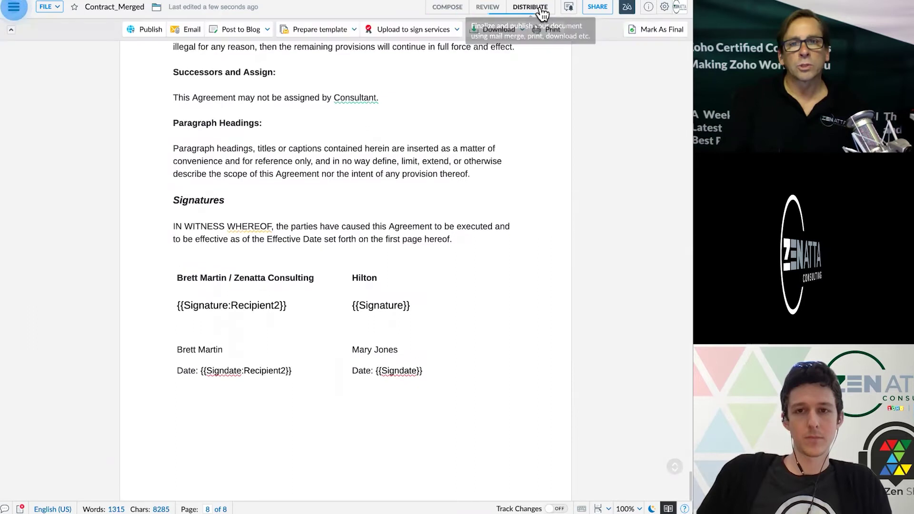
pyautogui.hotkey('ctrl', 'Home')
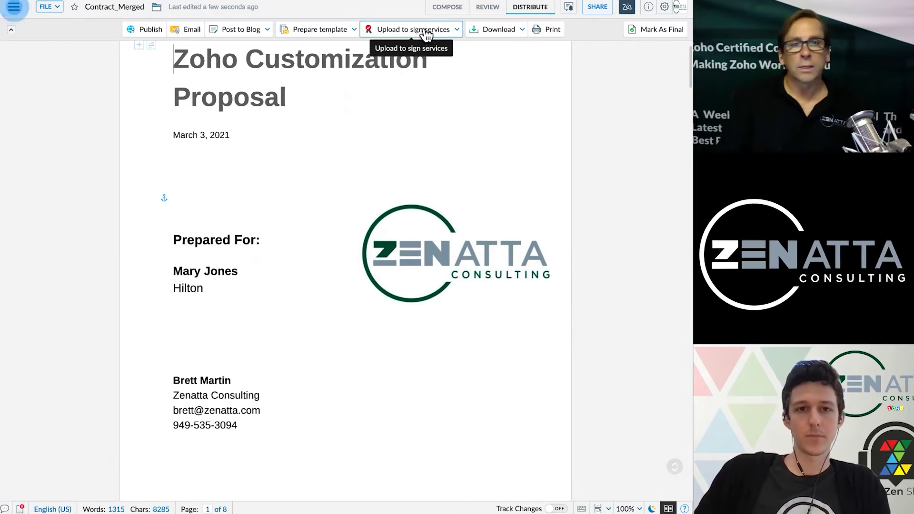
pyautogui.click(453, 33)
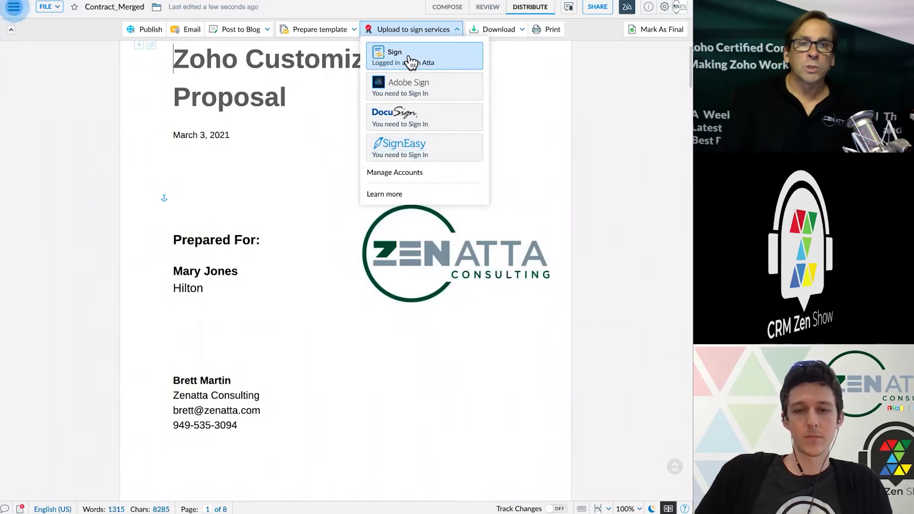
pyautogui.click(410, 62)
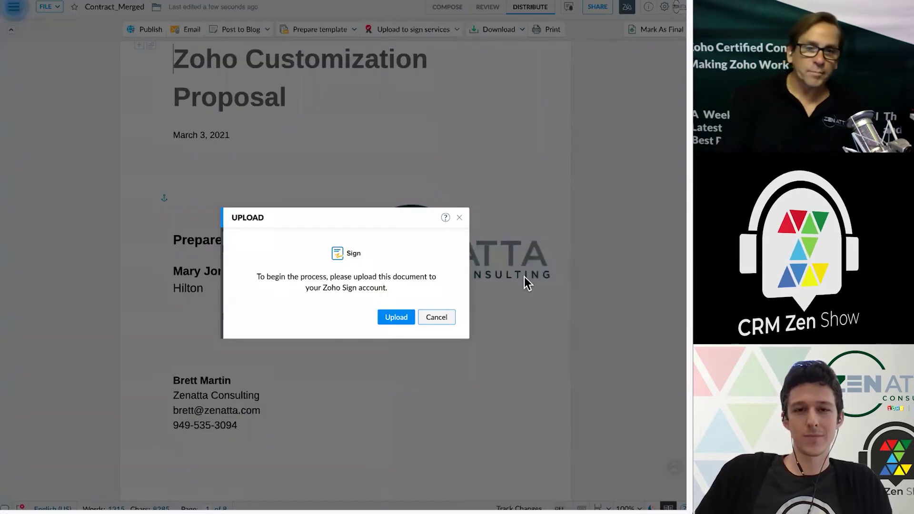
pyautogui.click(397, 319)
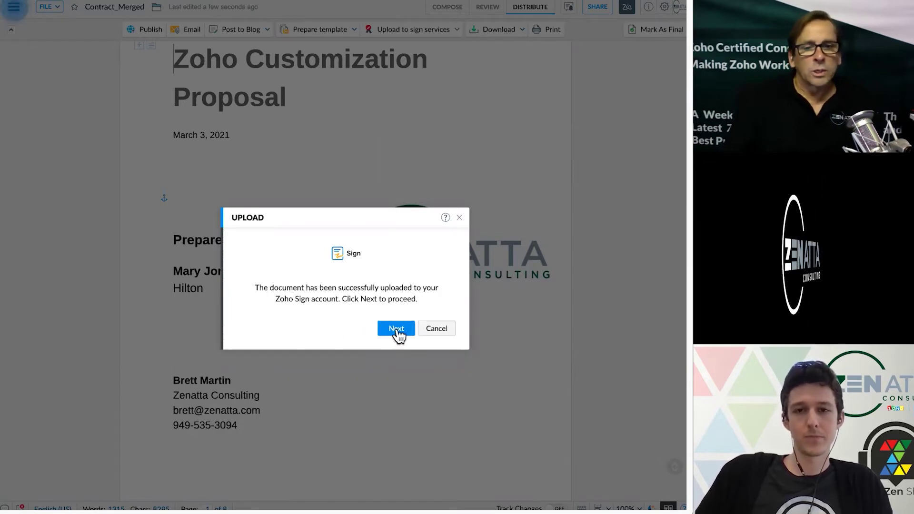
pyautogui.click(397, 330)
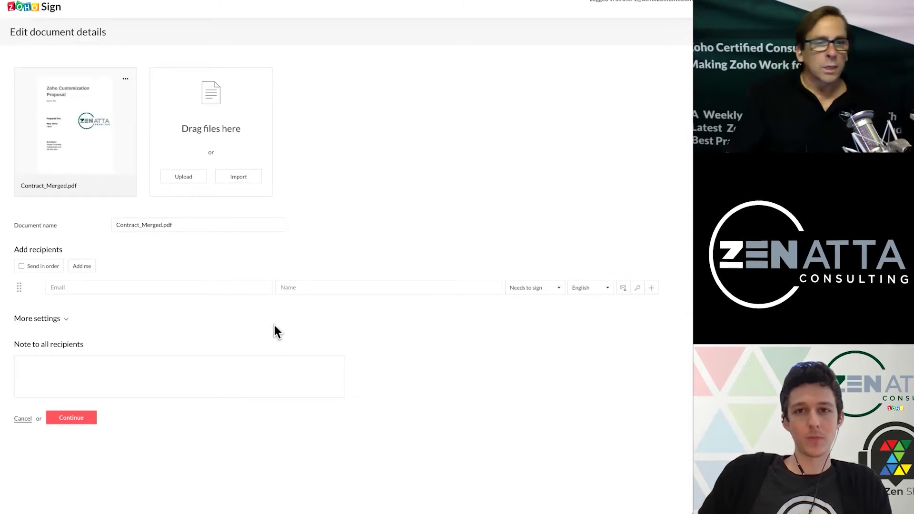
# - Enter the client's e-mail and full name as the first signer, then expand More settings
pyautogui.click(88, 287)
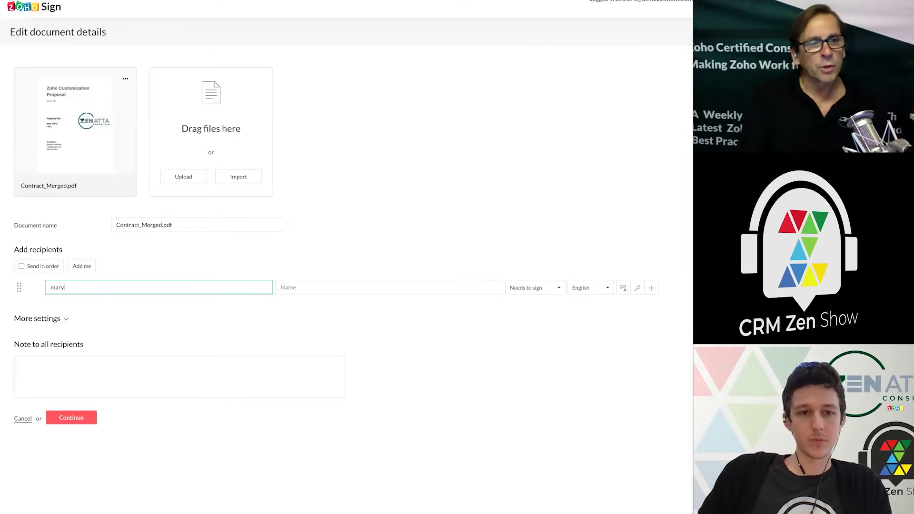
pyautogui.write('@z')
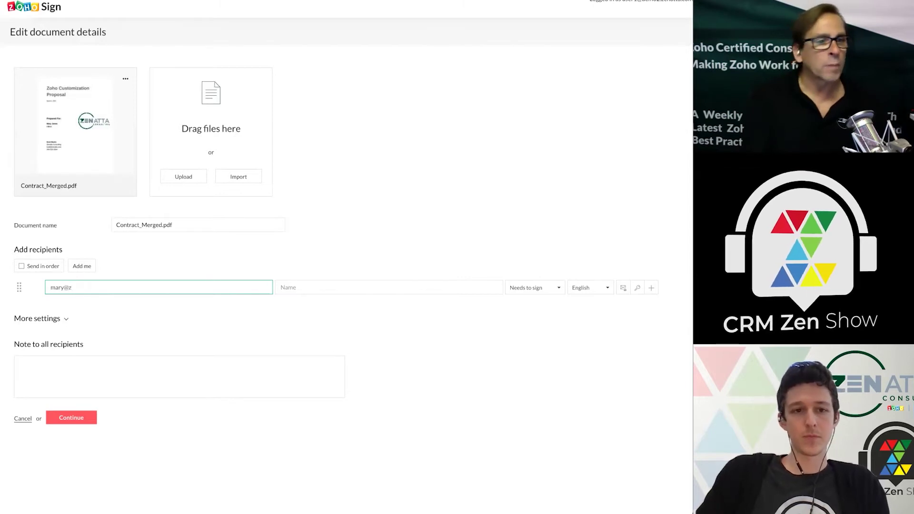
pyautogui.write('enatta.com')
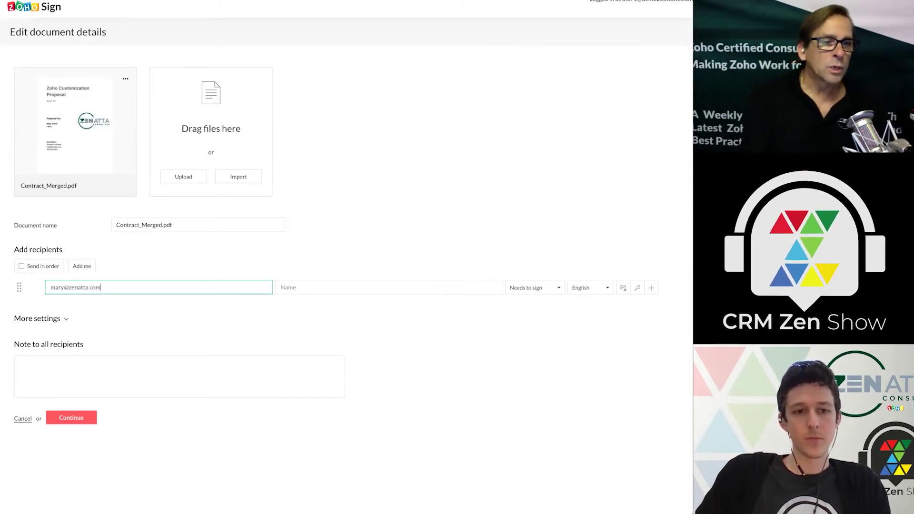
pyautogui.press('Tab')
pyautogui.press('Tab')
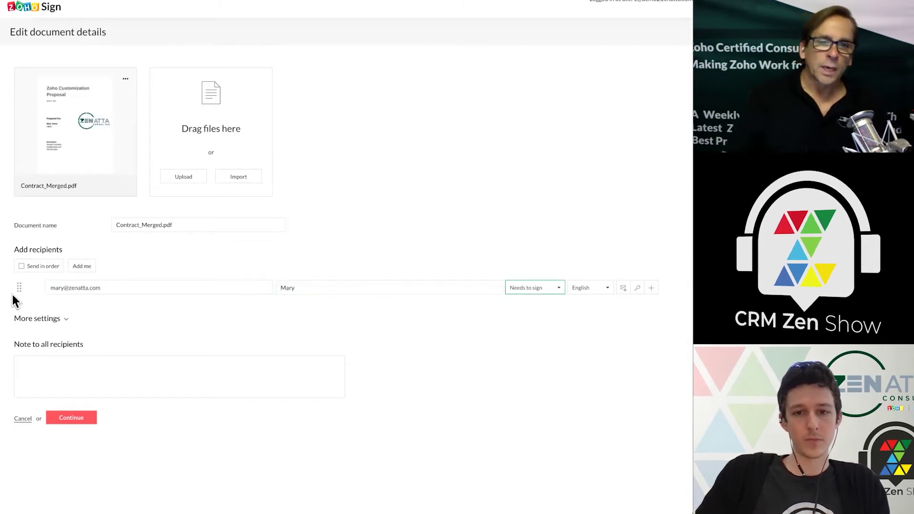
pyautogui.click(311, 288)
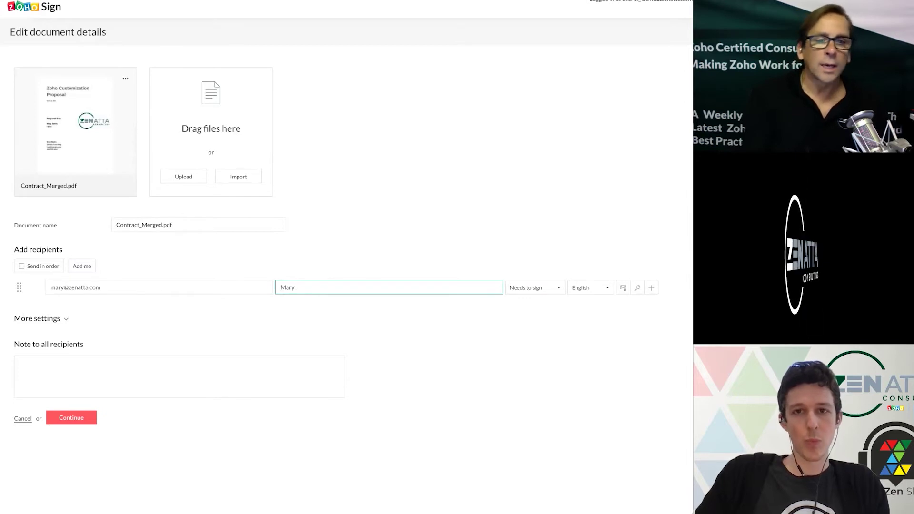
pyautogui.click(394, 314)
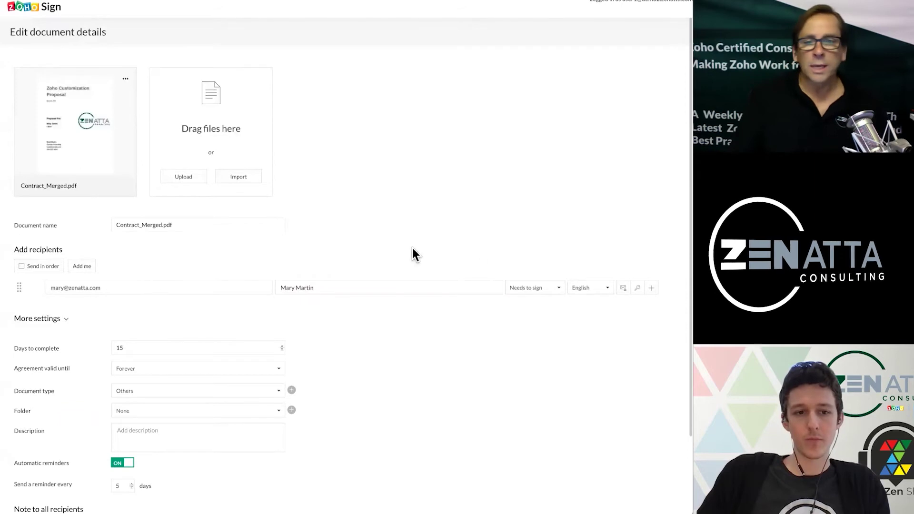
# - Add yourself as second signer, then add and remove a trial third recipient row
pyautogui.click(82, 266)
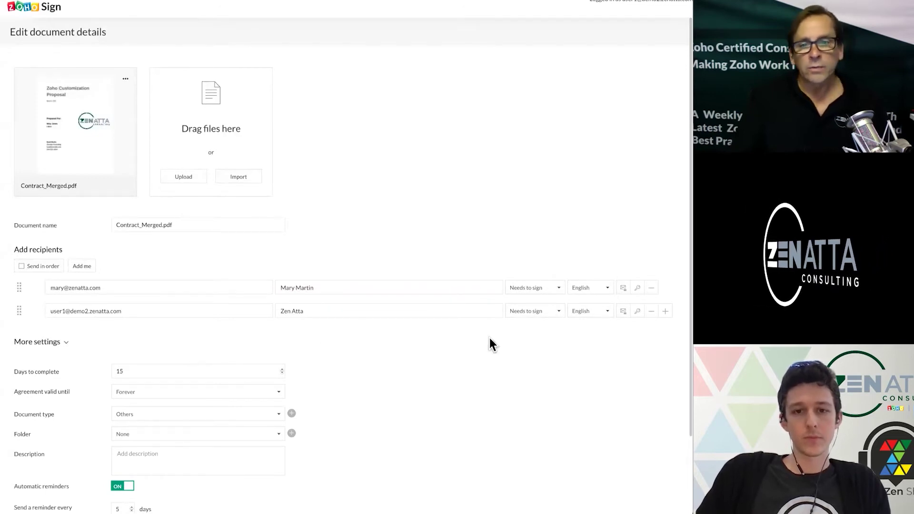
pyautogui.scroll(-2, 595, 337)
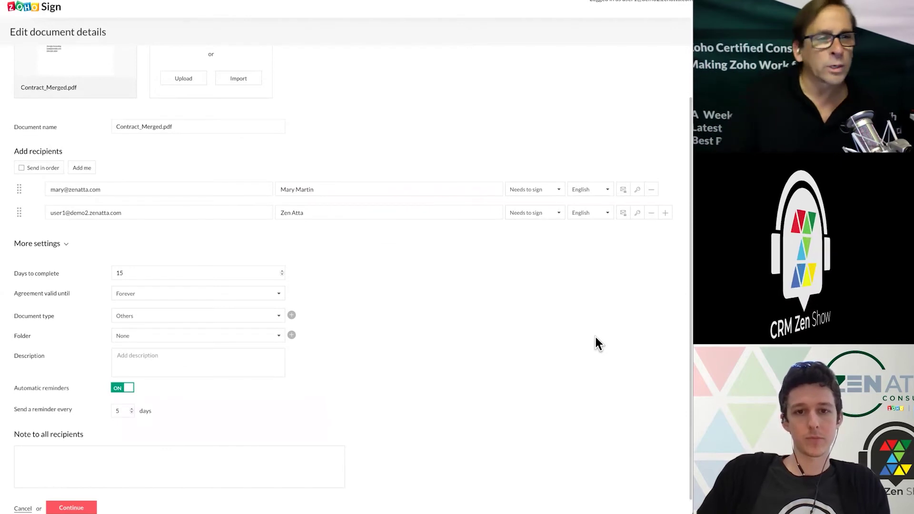
pyautogui.click(666, 214)
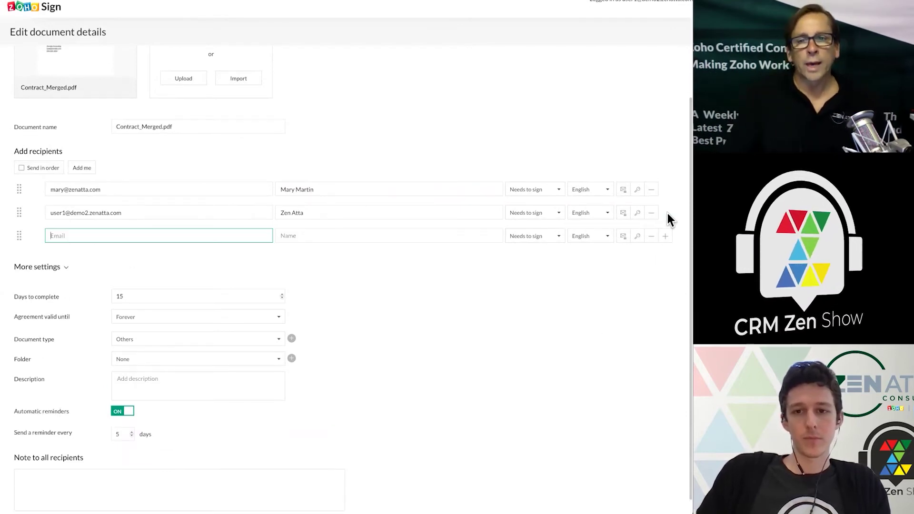
pyautogui.click(551, 237)
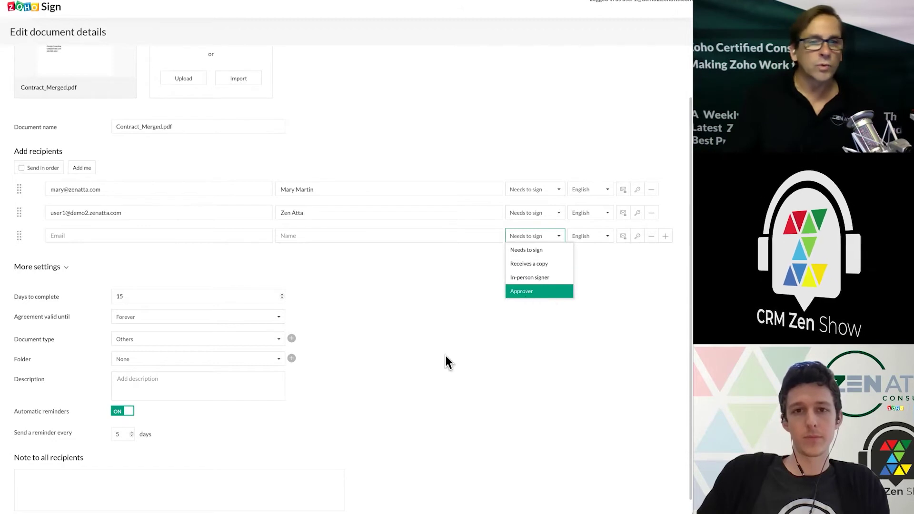
pyautogui.click(640, 290)
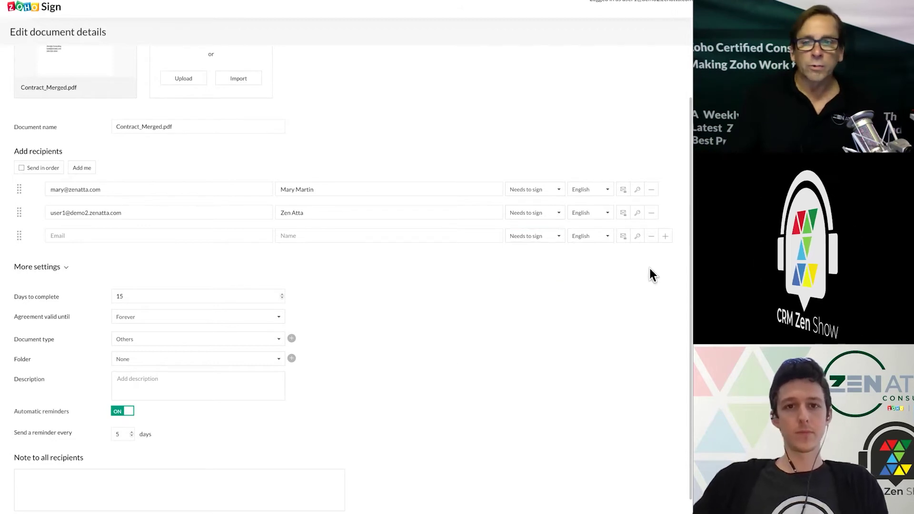
pyautogui.click(651, 237)
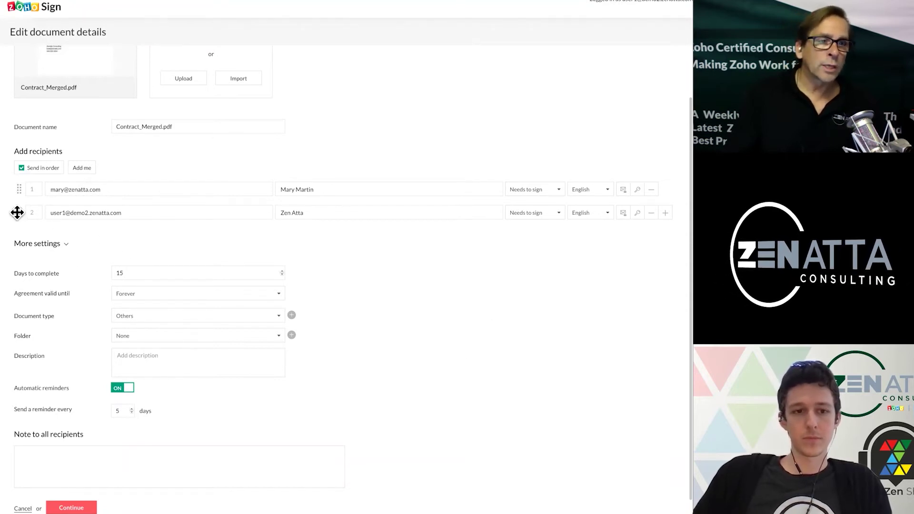
# - Drag the recipients to test ordering, leaving the client as first recipient
pyautogui.moveTo(17, 212); pyautogui.dragTo(20, 186)
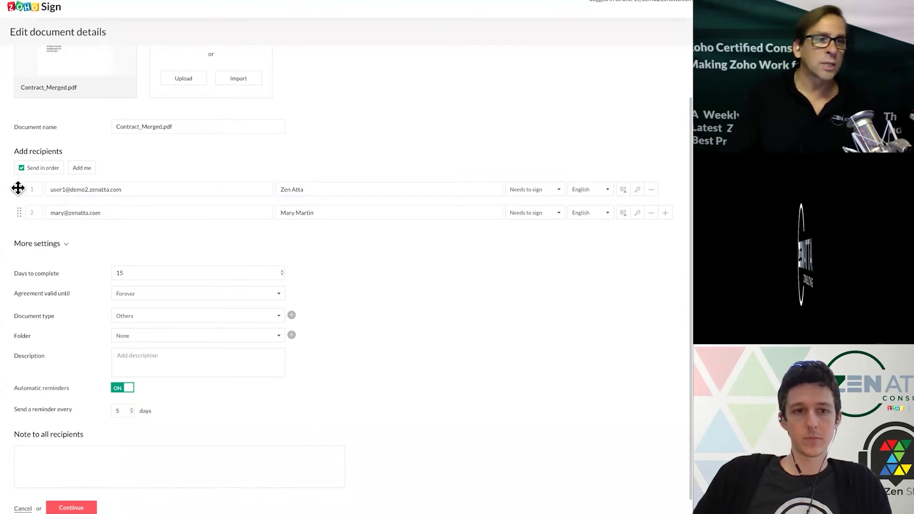
pyautogui.moveTo(18, 187); pyautogui.dragTo(16, 213)
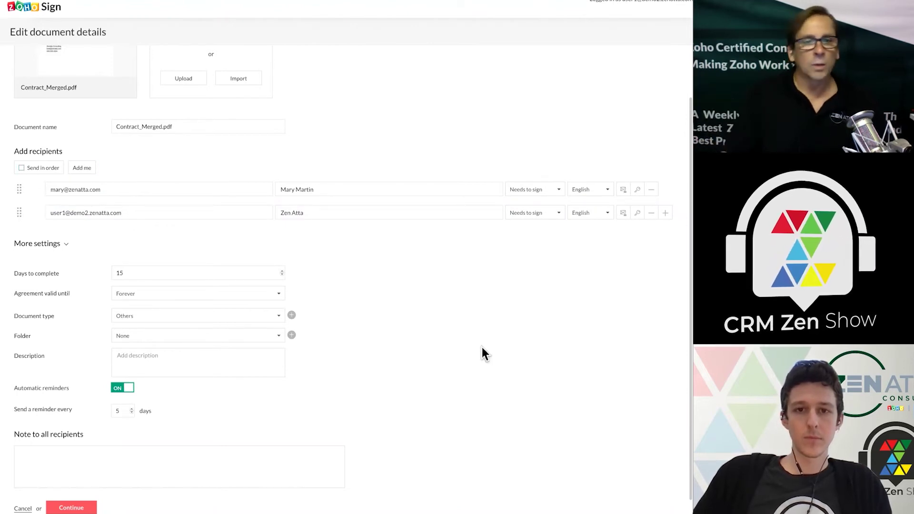
pyautogui.scroll(-1, 433, 382)
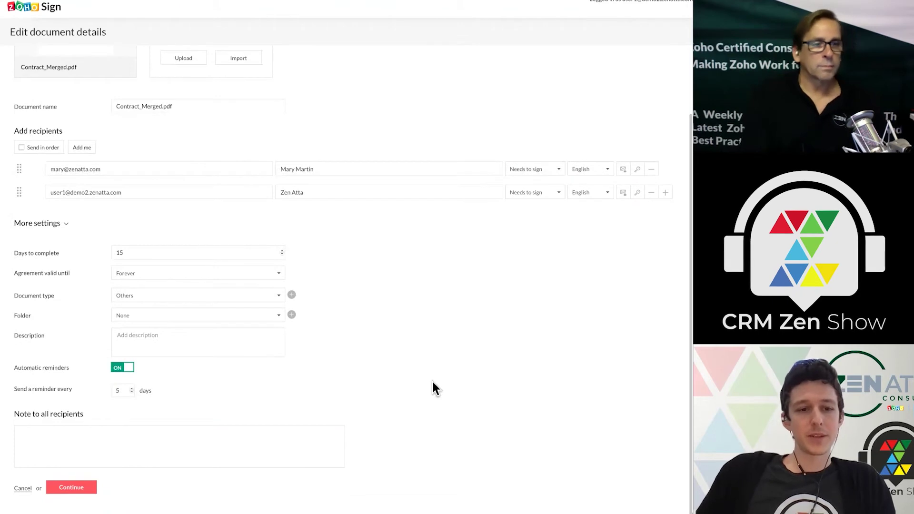
# - Write a short greeting note to all recipients and continue to field placement
pyautogui.write('Mary,')
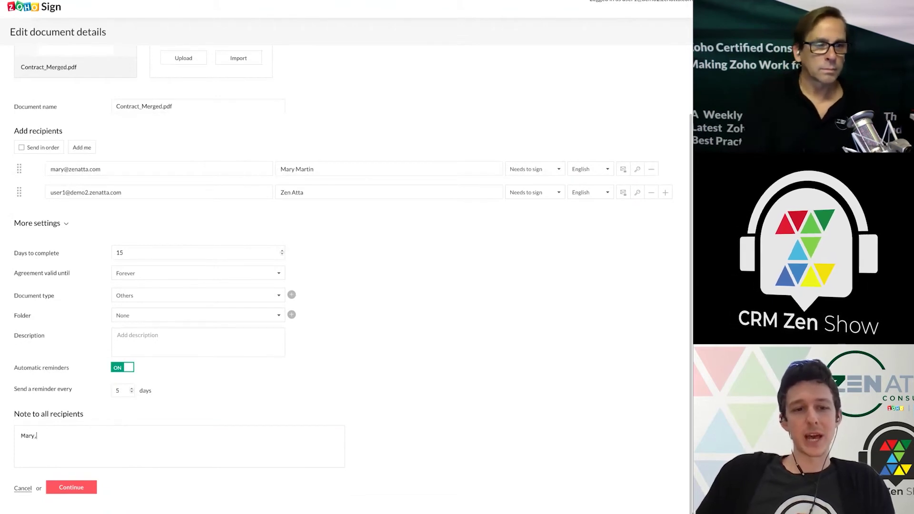
pyautogui.press('Return')
pyautogui.write('We')
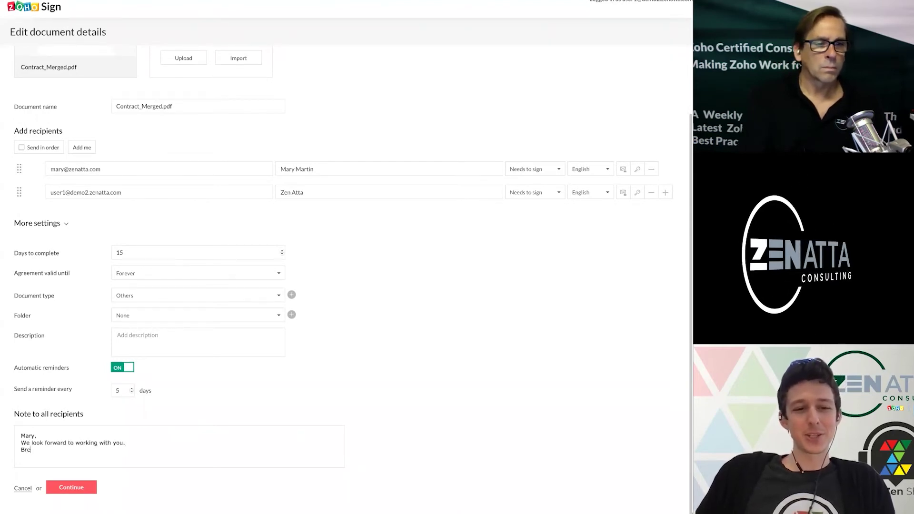
pyautogui.write('tt')
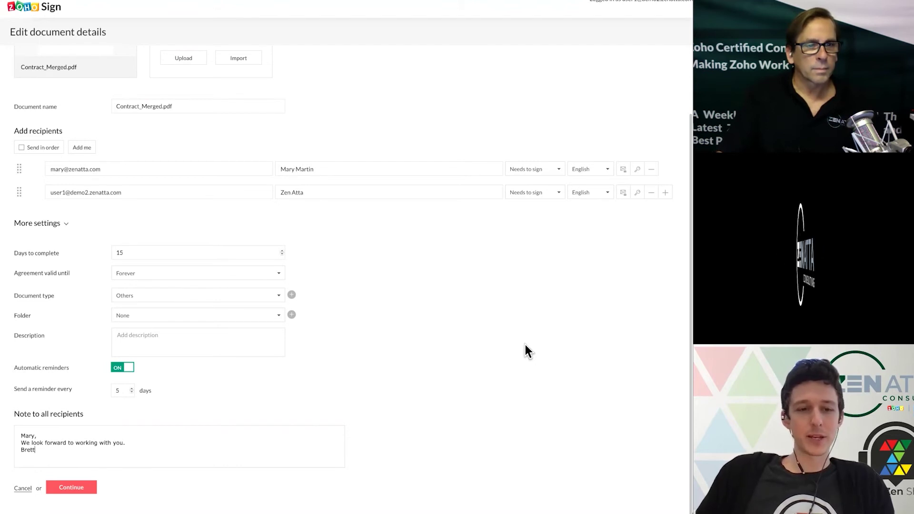
pyautogui.click(76, 486)
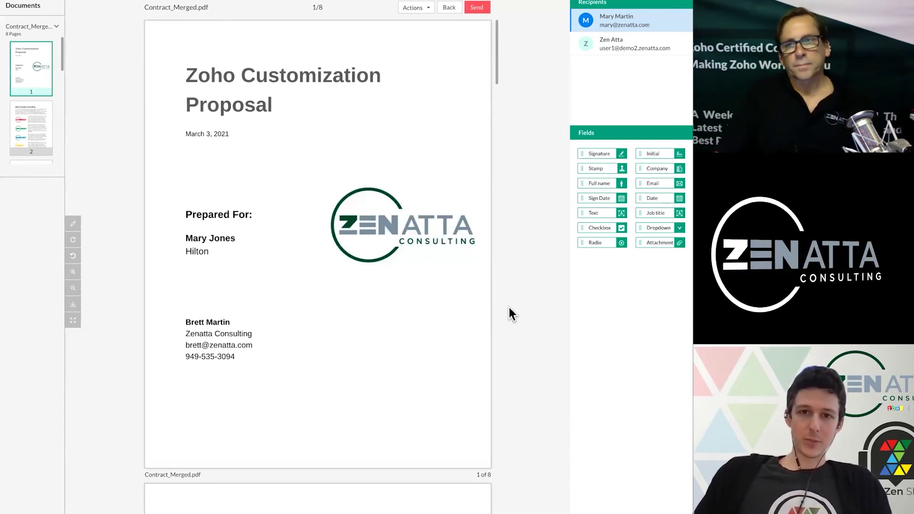
# - Check page 8's auto-placed Signature and Sign date fields, then switch to the Automatic Field Addition help tab
pyautogui.scroll(-20, 371, 405)
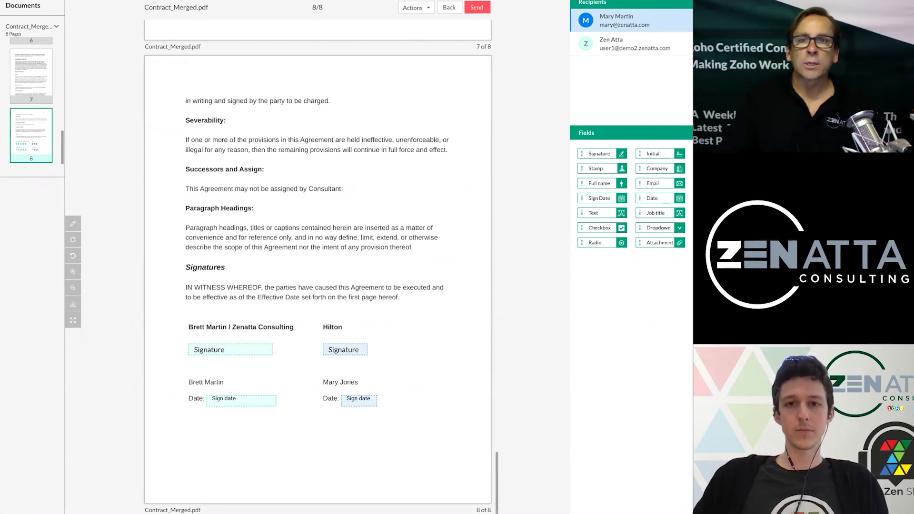
pyautogui.hotkey('ctrl', 'Tab')
# - Scroll the help article's text-tag table to review {{Signdate}}, {{Checkbox}} and {{Fullname}}
pyautogui.scroll(-1, 459, 291)
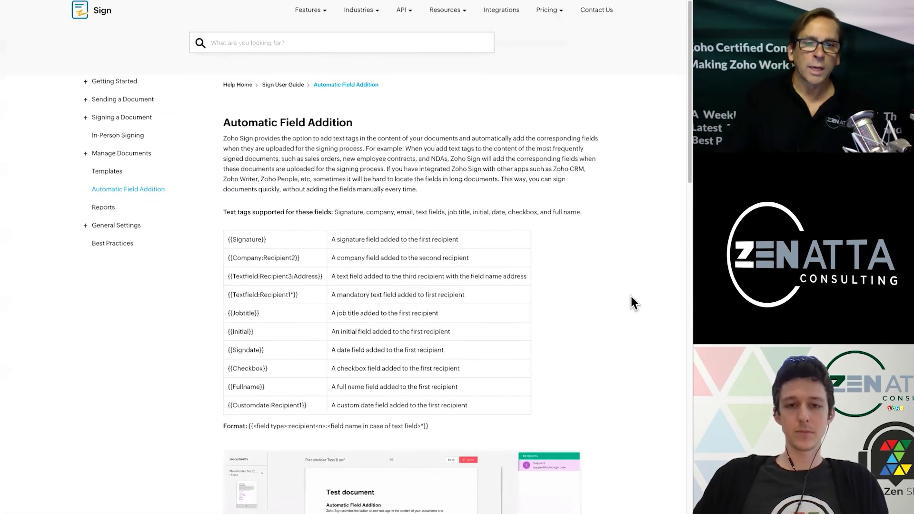
pyautogui.scroll(-1, 631, 297)
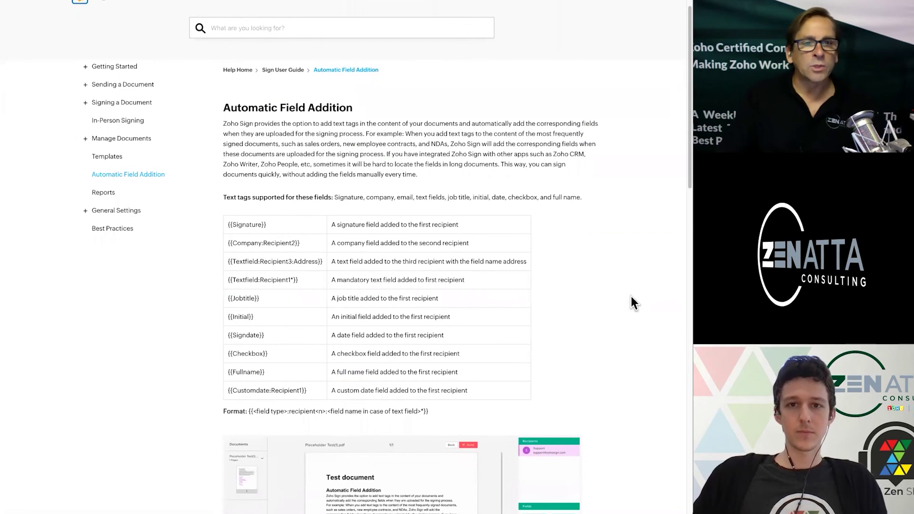
pyautogui.scroll(2, 631, 297)
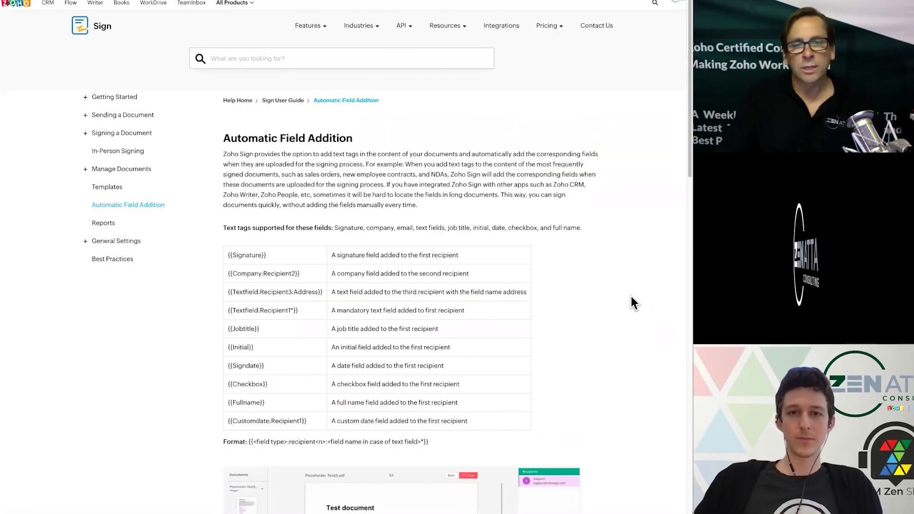